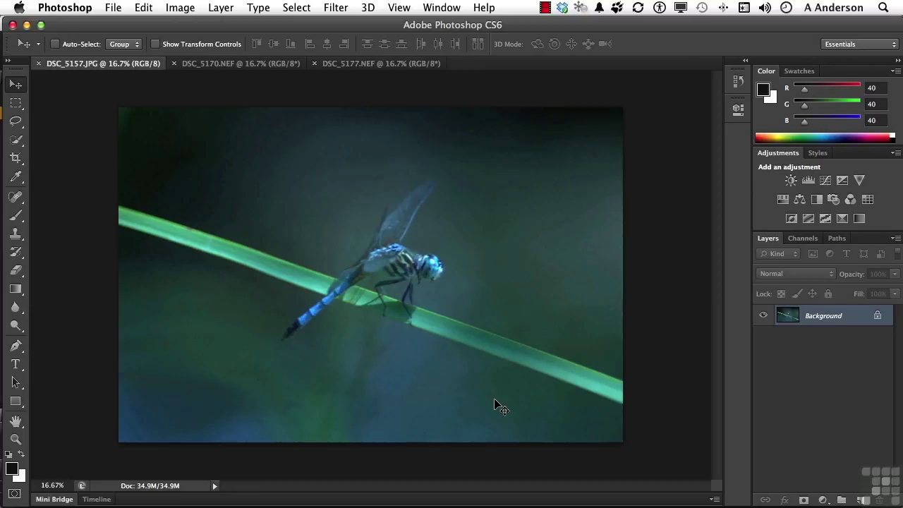
Select the Zoom tool in the Tools panel.
{"action": "left_click", "coordinate": [14, 441]}
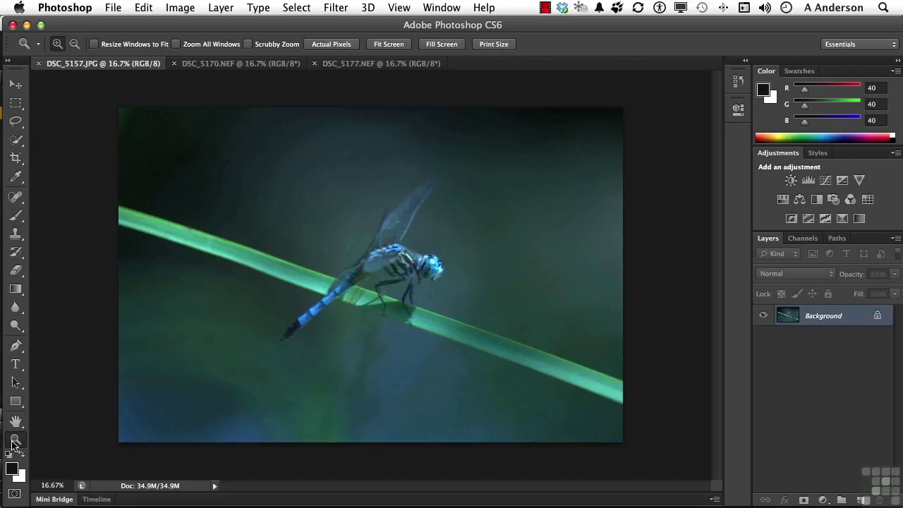
Enable Zoom Clicked Point to Center in the General preferences.
{"action": "left_click", "coordinate": [71, 7]}
{"action": "mouse_move", "coordinate": [74, 58]}
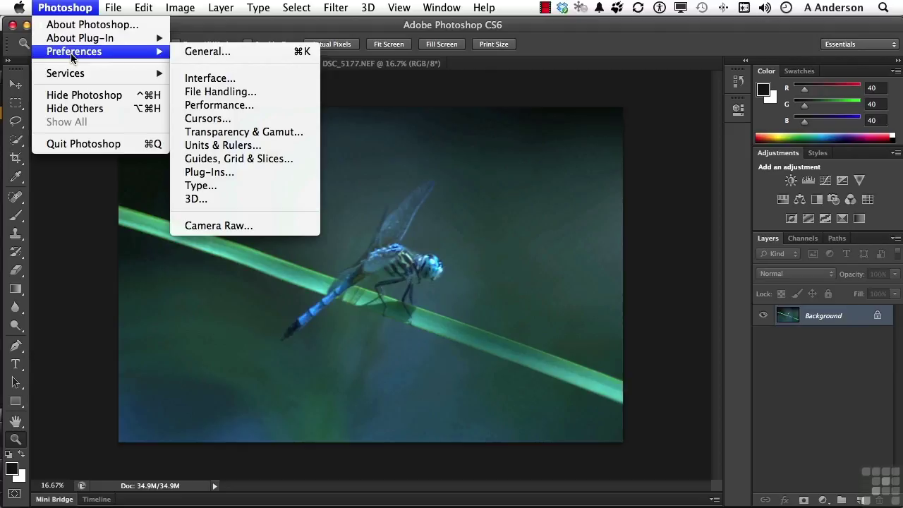
{"action": "left_click", "coordinate": [210, 57]}
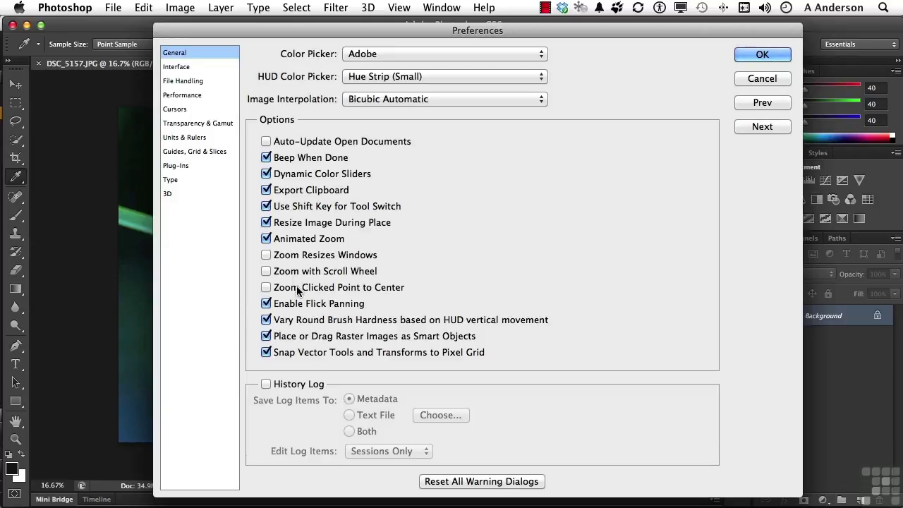
{"action": "left_click", "coordinate": [266, 288]}
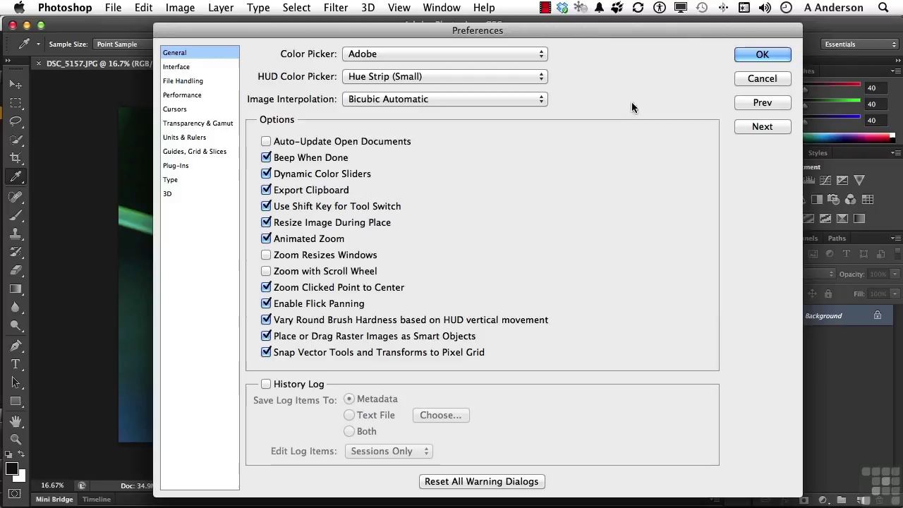
Confirm the preferences and zoom the dragonfly in through 25% and 33.3% to 50%.
{"action": "left_click", "coordinate": [760, 54]}
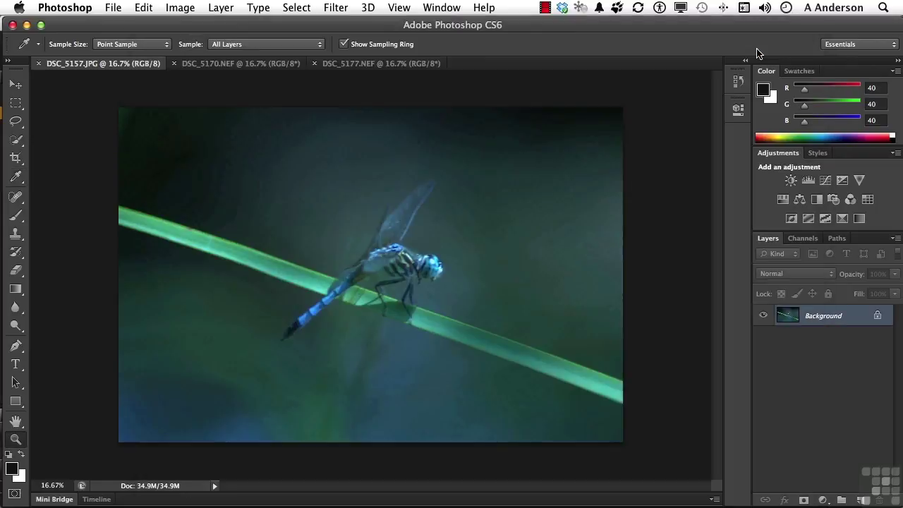
{"action": "key", "text": "z"}
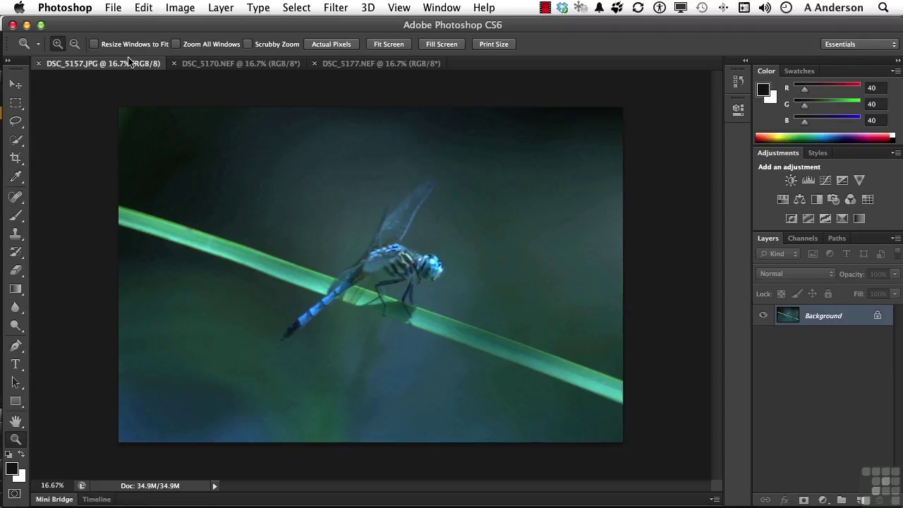
{"action": "key", "text": "alt"}
{"action": "left_click", "coordinate": [387, 266]}
{"action": "left_click", "coordinate": [387, 266]}
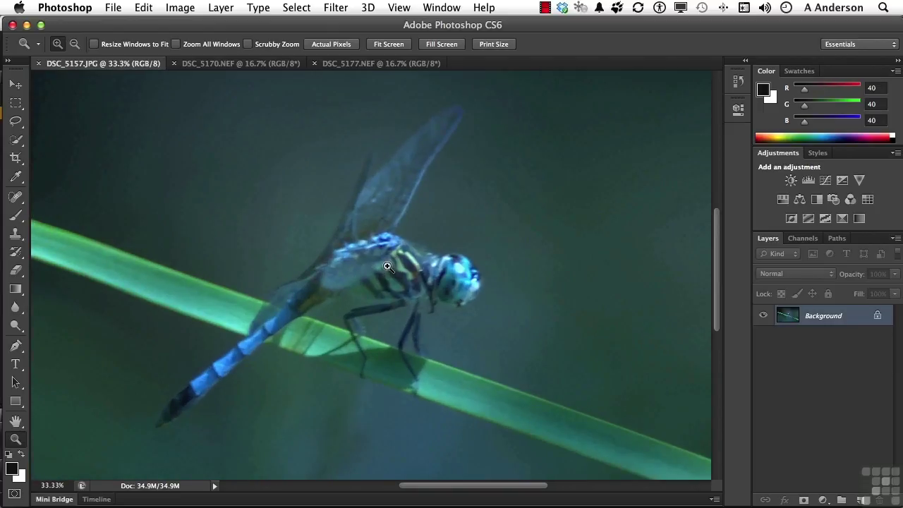
{"action": "left_click", "coordinate": [387, 266]}
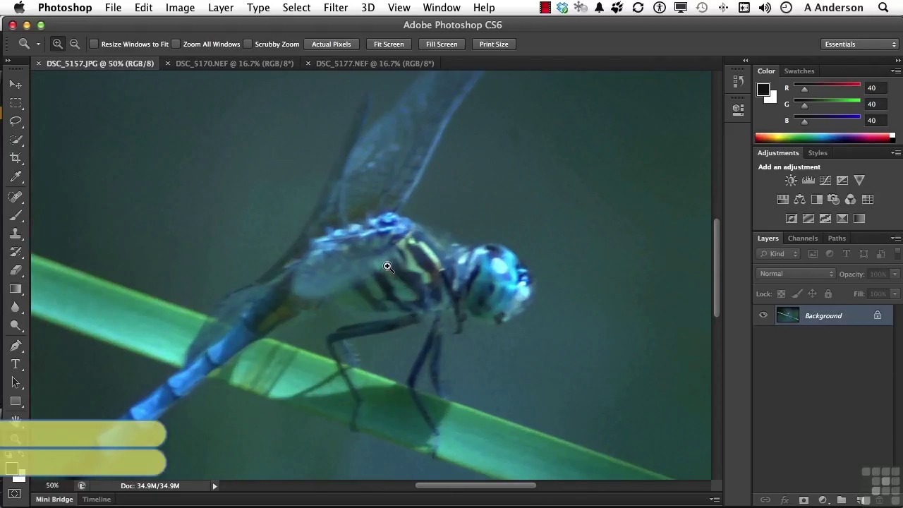
Zoom the dragonfly view back out to 16.7%.
{"action": "left_click", "coordinate": [387, 266], "text": "alt"}
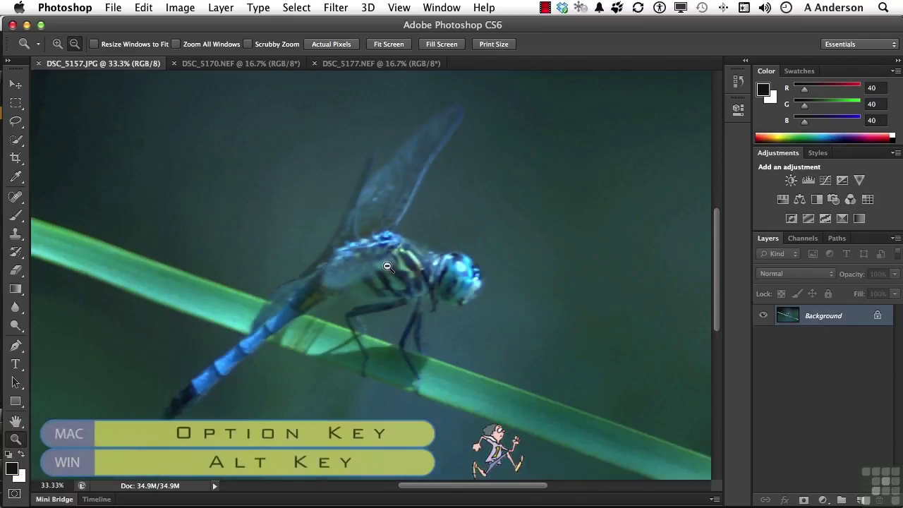
{"action": "left_click", "coordinate": [387, 266], "text": "alt"}
{"action": "left_click", "coordinate": [387, 266], "text": "alt"}
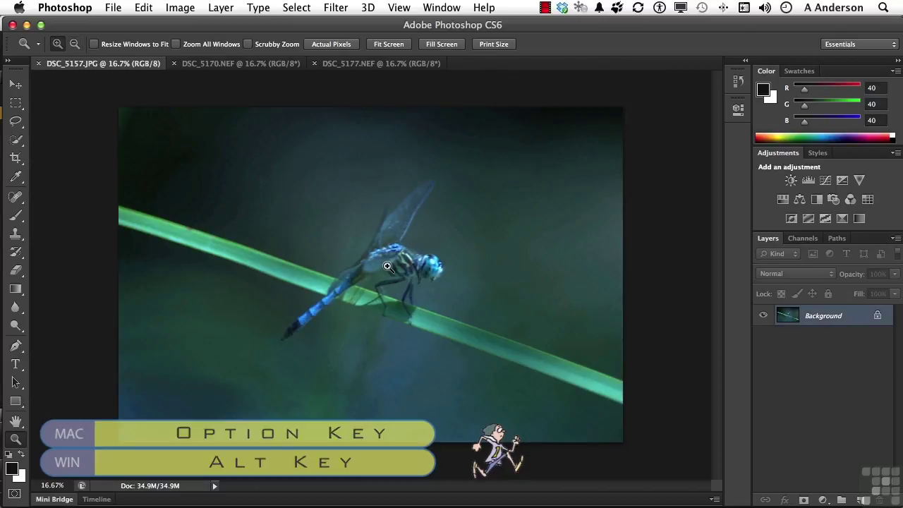
Look over the flower and robin photos, then return to the dragonfly.
{"action": "left_click", "coordinate": [228, 63]}
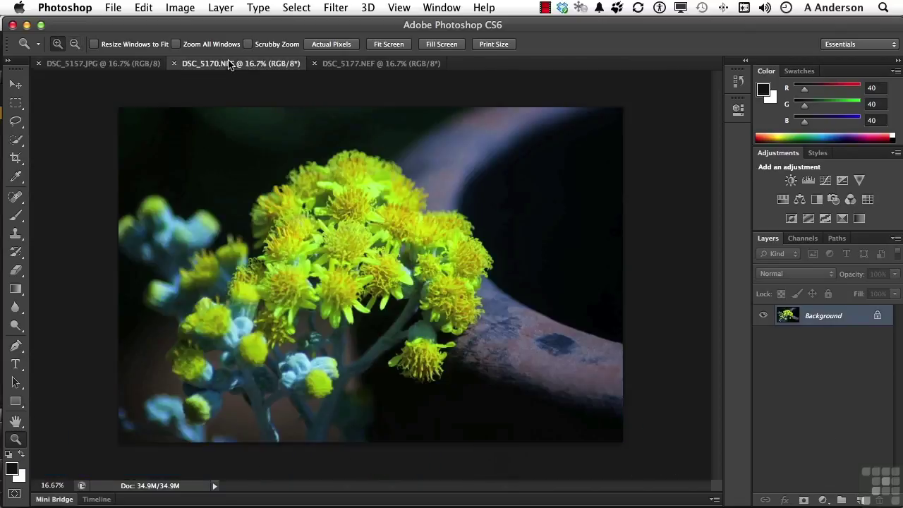
{"action": "left_click", "coordinate": [351, 63]}
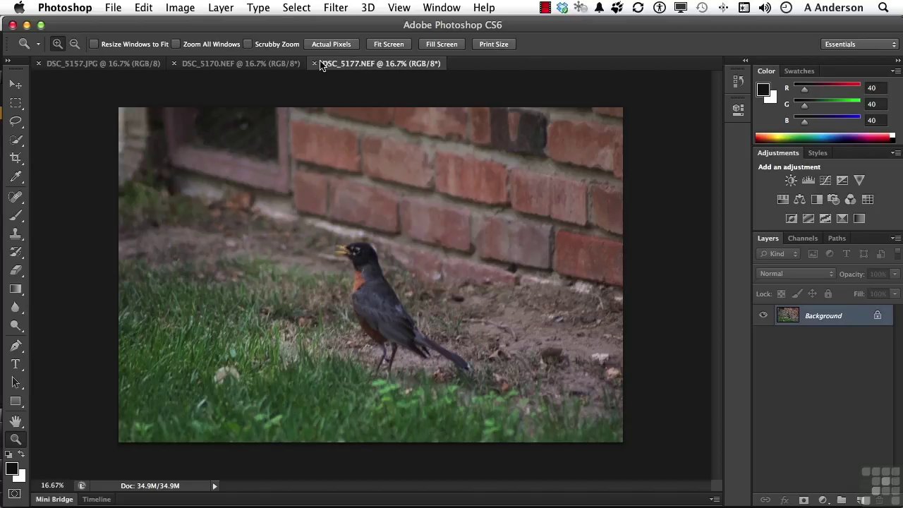
{"action": "left_click", "coordinate": [104, 65]}
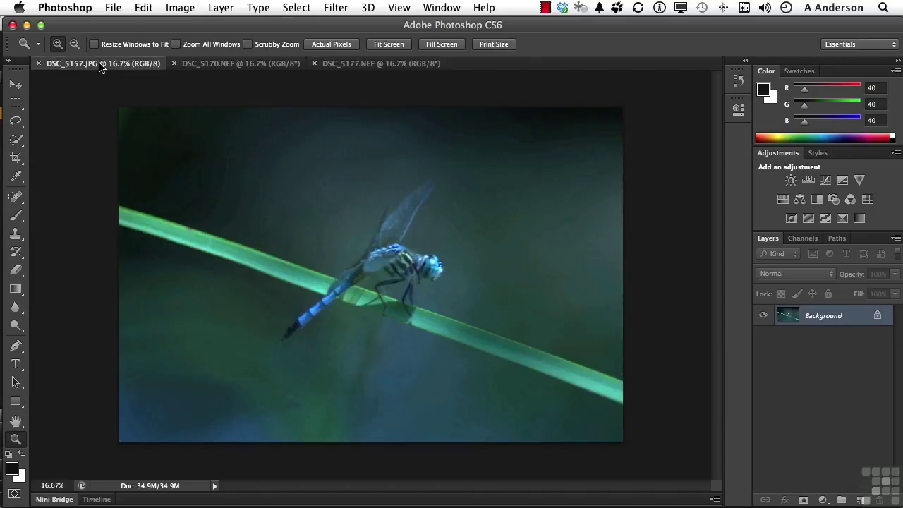
Turn on Zoom All Windows and zoom all three photos in to 33.3%.
{"action": "left_click", "coordinate": [176, 44]}
{"action": "left_click", "coordinate": [386, 259]}
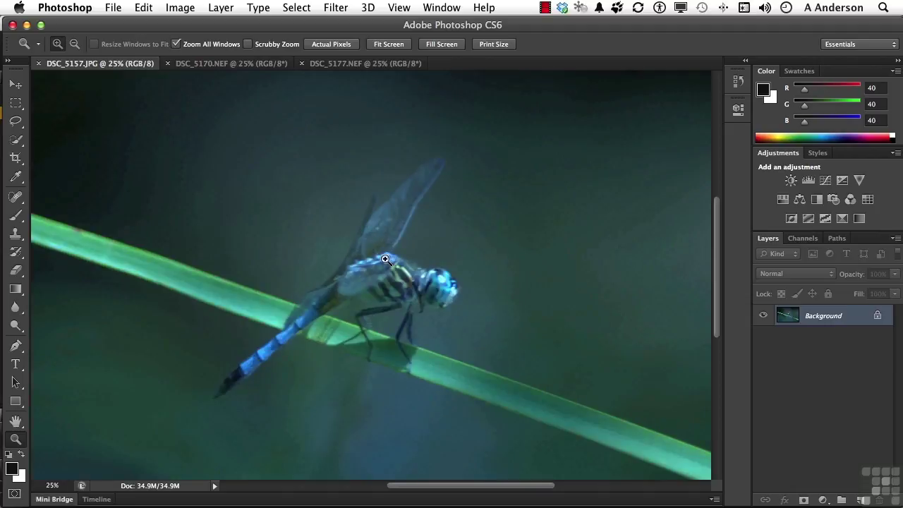
{"action": "left_click", "coordinate": [385, 260]}
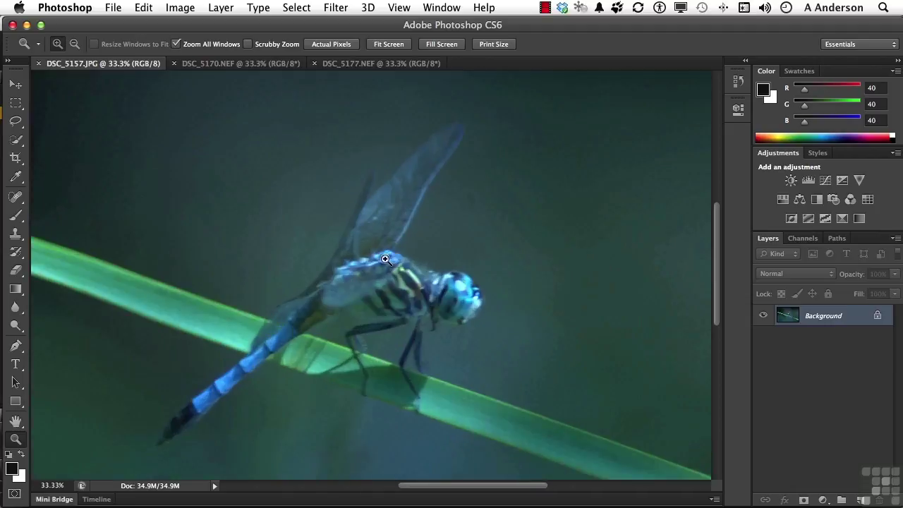
Verify the flower and robin photos zoomed too, then zoom all back to 16.7%.
{"action": "left_click", "coordinate": [237, 64]}
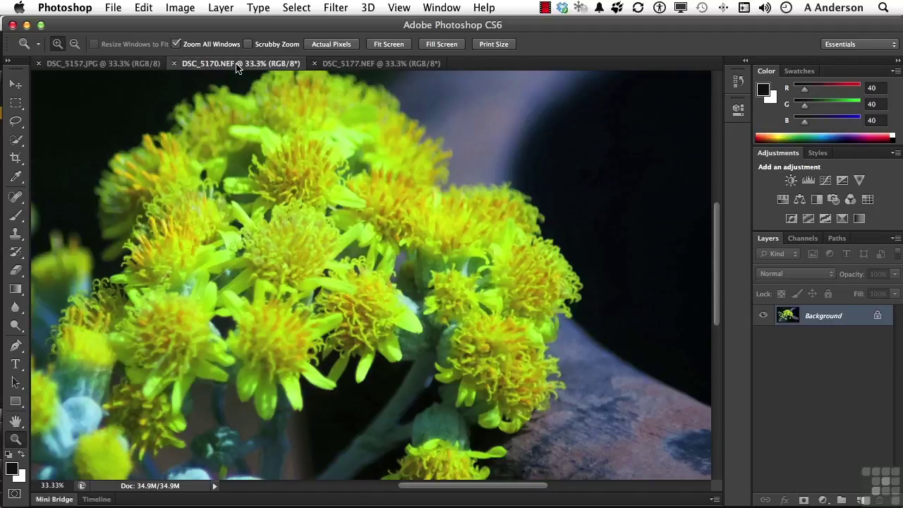
{"action": "left_click", "coordinate": [345, 64]}
{"action": "left_click", "coordinate": [114, 64]}
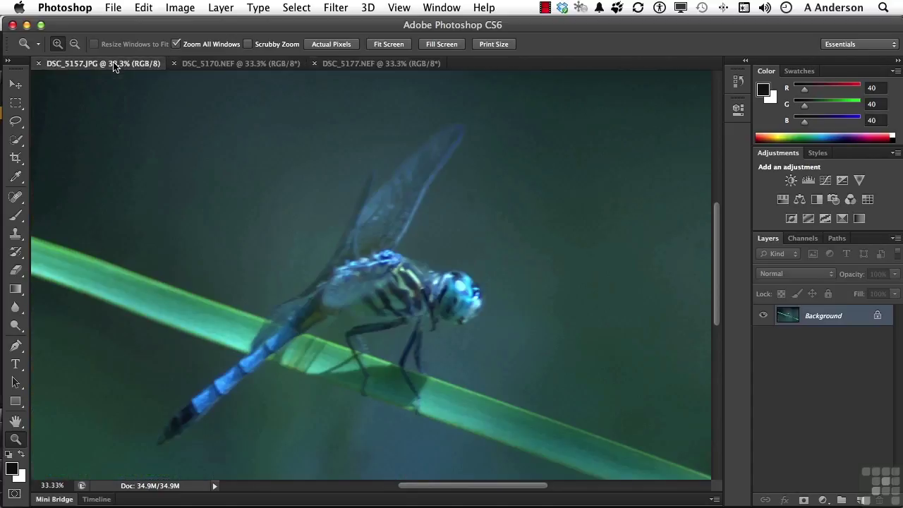
{"action": "left_click", "coordinate": [373, 275], "text": "alt"}
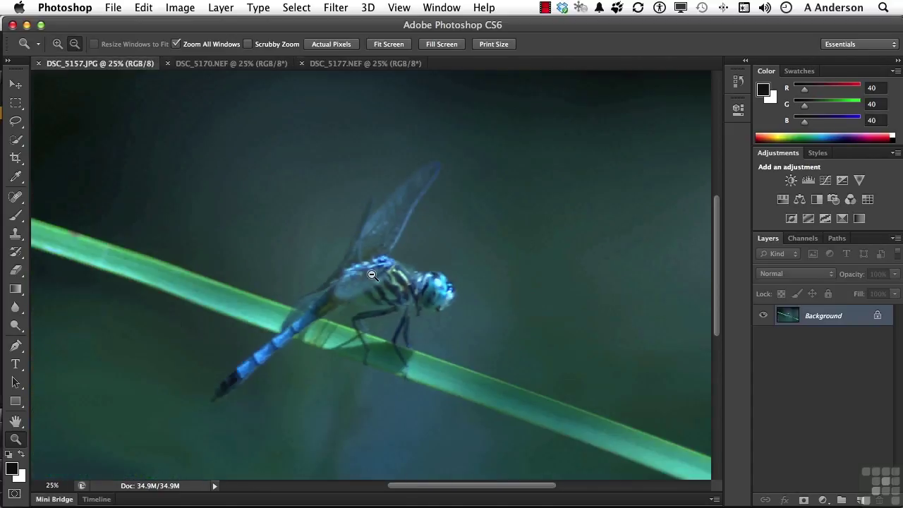
{"action": "left_click", "coordinate": [372, 276], "text": "alt"}
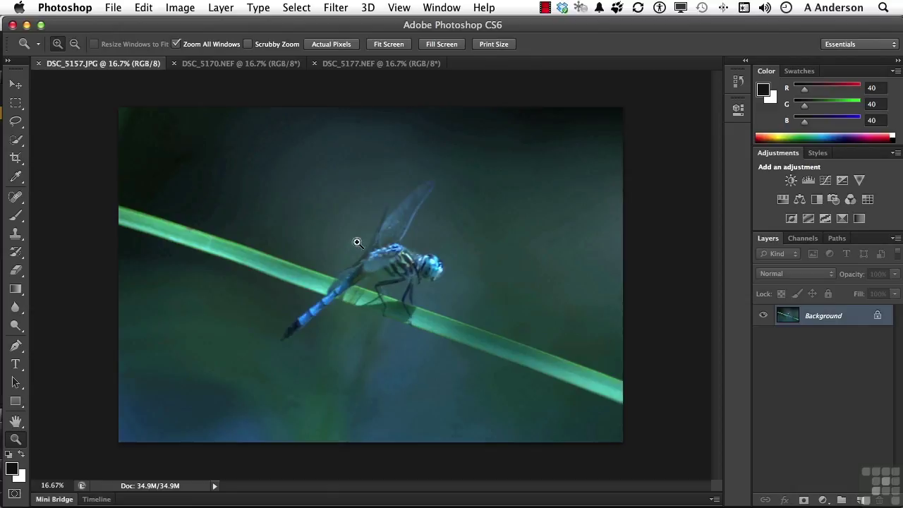
Turn off Zoom All Windows, enable Scrubby Zoom, and zoom the dragonfly smoothly to about 100%.
{"action": "left_click", "coordinate": [176, 44]}
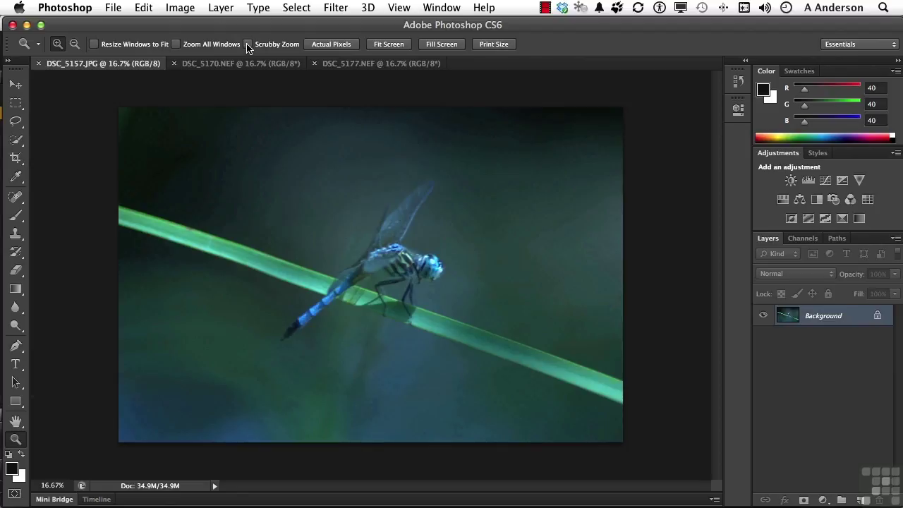
{"action": "left_click", "coordinate": [248, 44]}
{"action": "left_click_drag", "start_coordinate": [380, 278], "coordinate": [380, 277]}
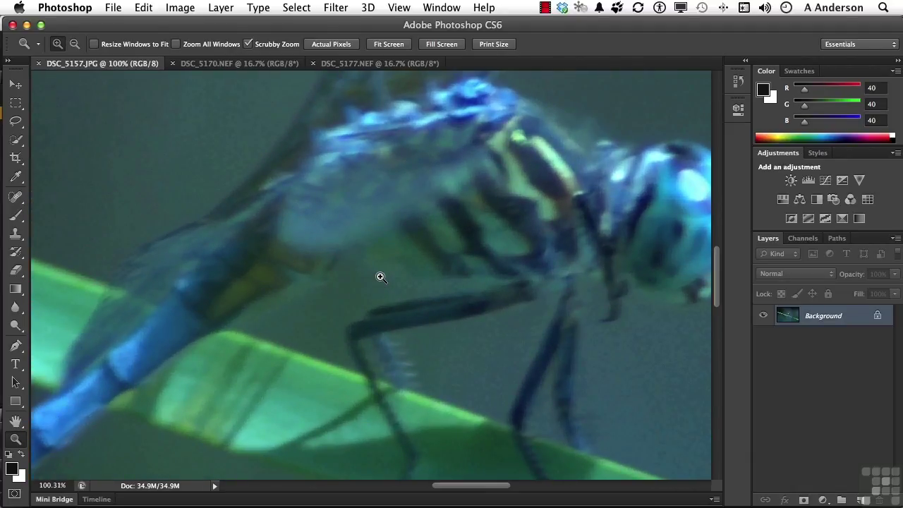
Scrub-zoom the dragonfly back out, ending near 16.44%.
{"action": "key", "text": "alt"}
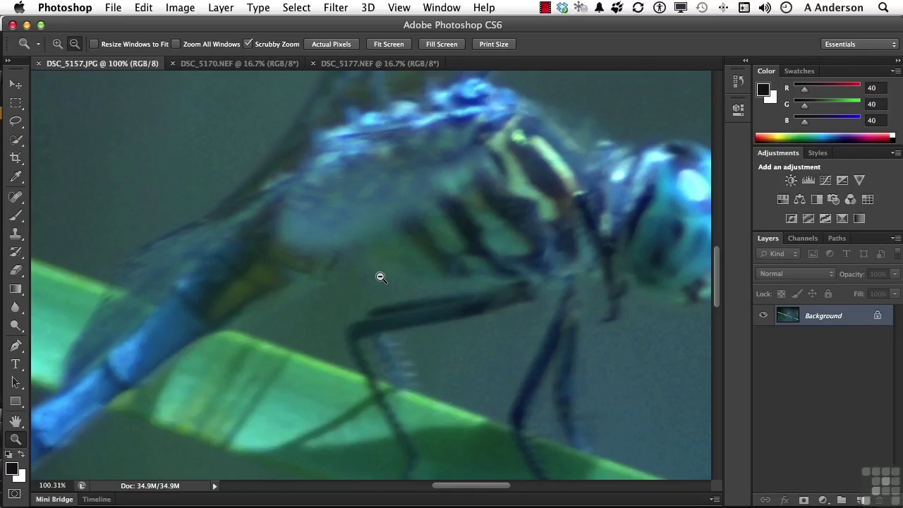
{"action": "mouse_move", "coordinate": [380, 277]}
{"action": "left_mouse_down"}
{"action": "mouse_move", "coordinate": [356, 267]}
{"action": "mouse_move", "coordinate": [323, 276]}
{"action": "mouse_move", "coordinate": [441, 276]}
{"action": "mouse_move", "coordinate": [379, 277]}
{"action": "left_mouse_up"}
{"action": "left_click", "coordinate": [381, 277]}
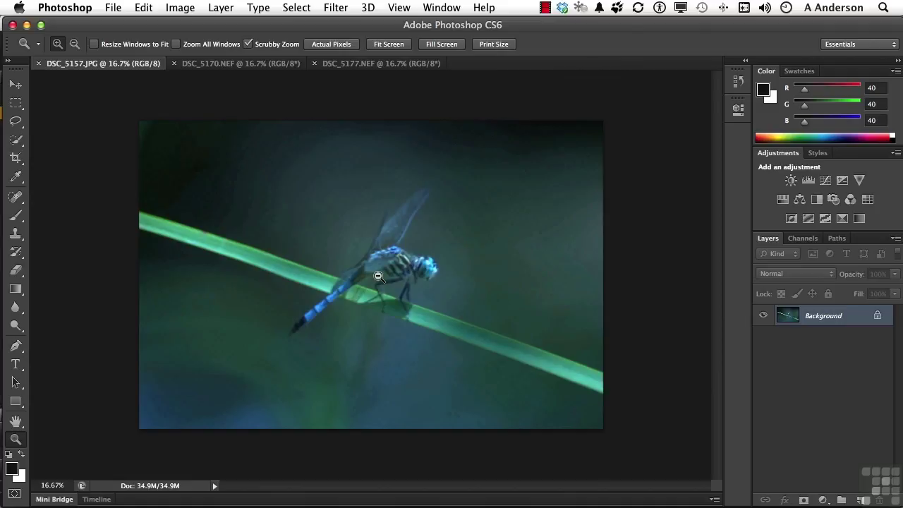
{"action": "mouse_move", "coordinate": [379, 276]}
{"action": "left_mouse_down"}
{"action": "mouse_move", "coordinate": [354, 272]}
{"action": "mouse_move", "coordinate": [416, 275]}
{"action": "mouse_move", "coordinate": [381, 276]}
{"action": "left_mouse_up"}
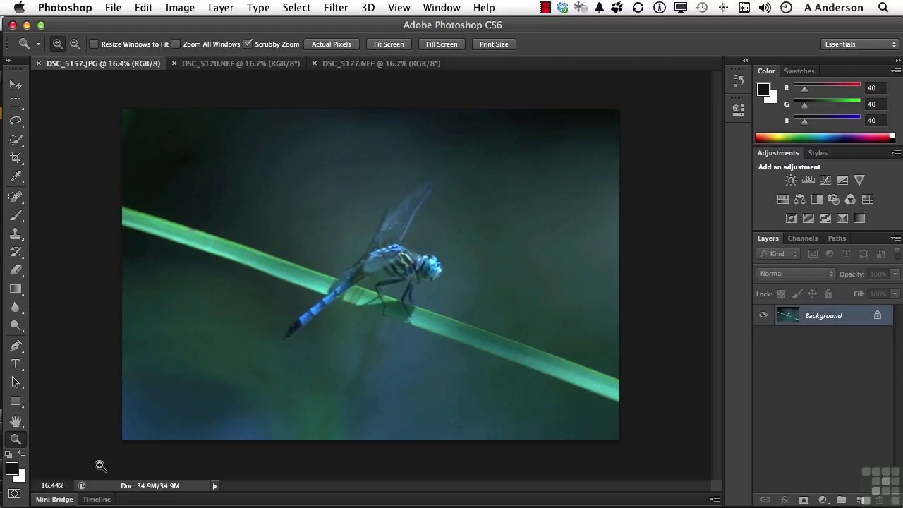
Enter 20 in the status bar zoom field to show the dragonfly at 20%.
{"action": "left_click", "coordinate": [60, 486]}
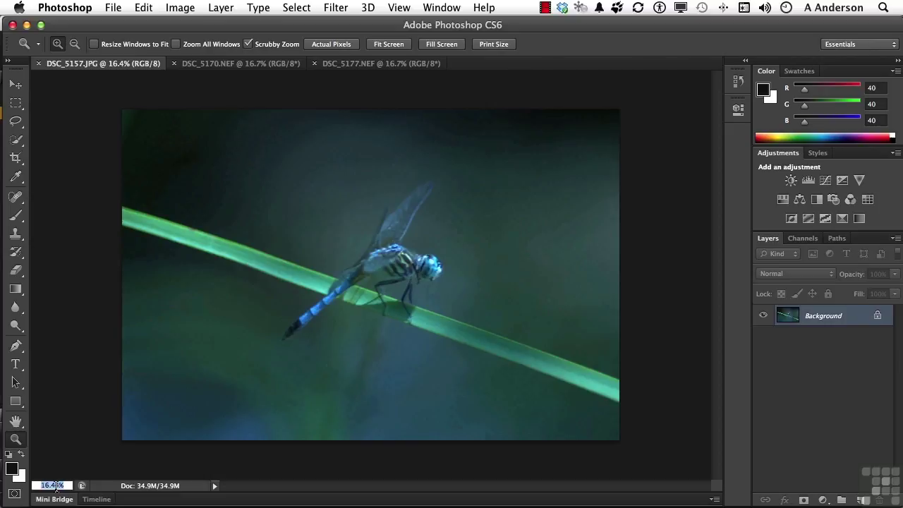
{"action": "type", "text": "20"}
{"action": "key", "text": "Return"}
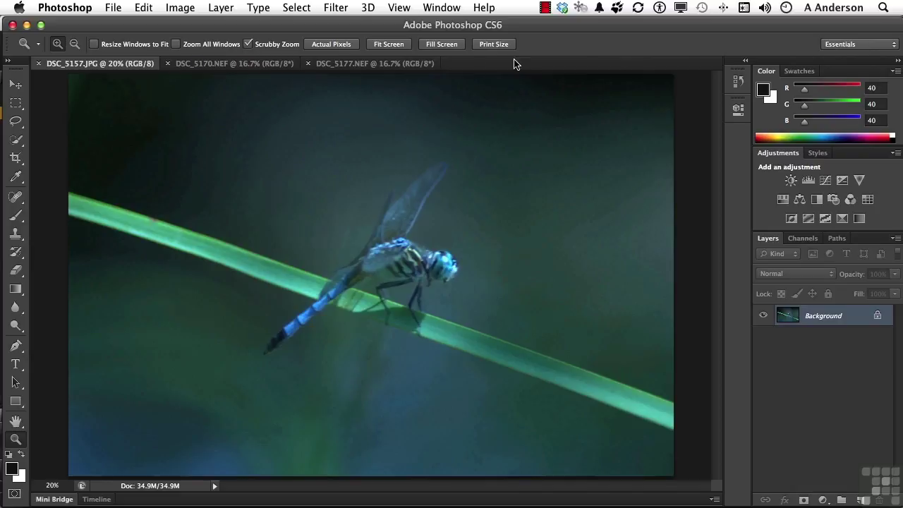
Cycle the dragonfly through Actual Pixels, Fit Screen, Fill Screen and Print Size, ending at 100%.
{"action": "left_click", "coordinate": [331, 45]}
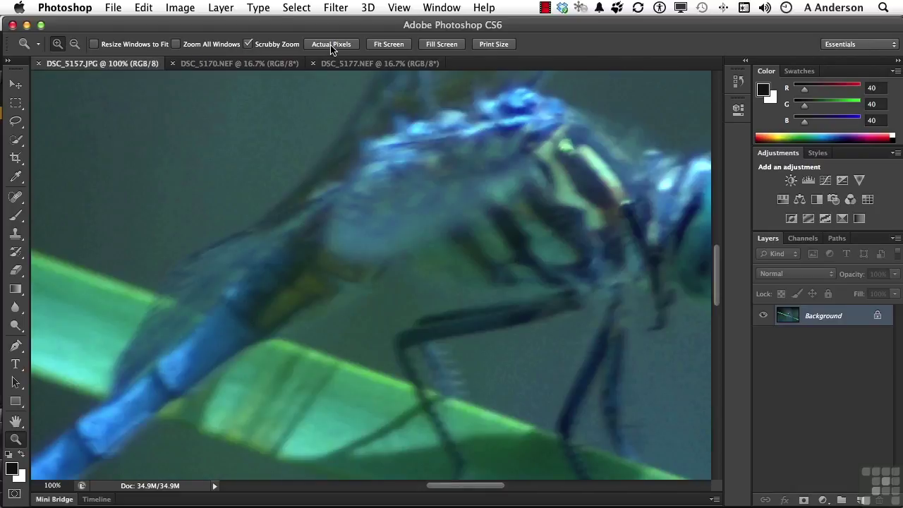
{"action": "left_click", "coordinate": [382, 44]}
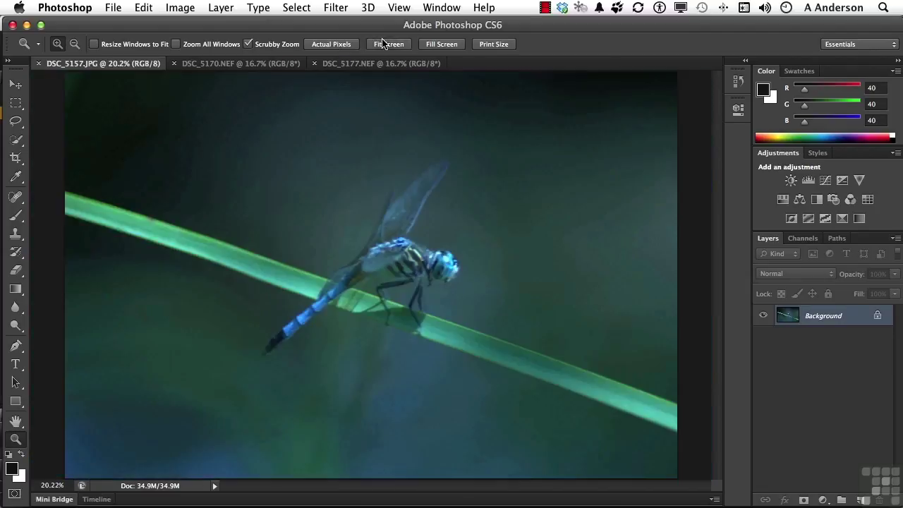
{"action": "left_click", "coordinate": [427, 44]}
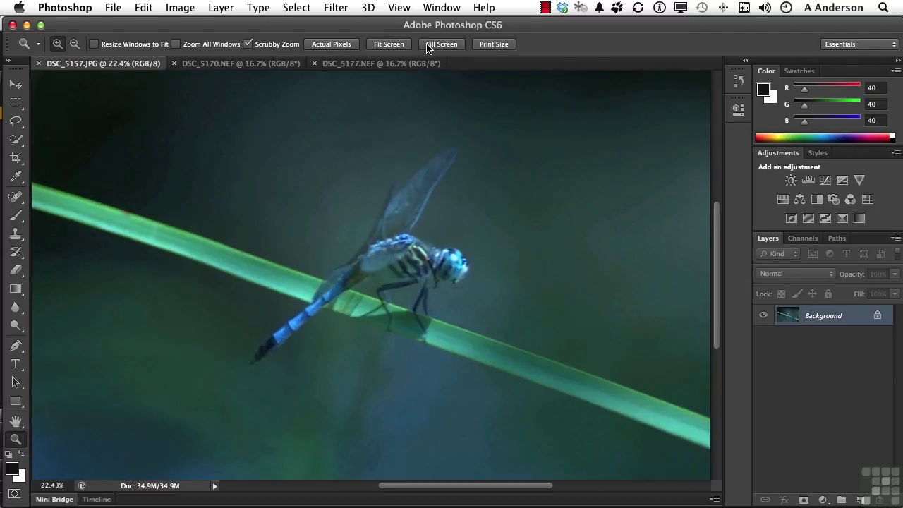
{"action": "left_click", "coordinate": [481, 44]}
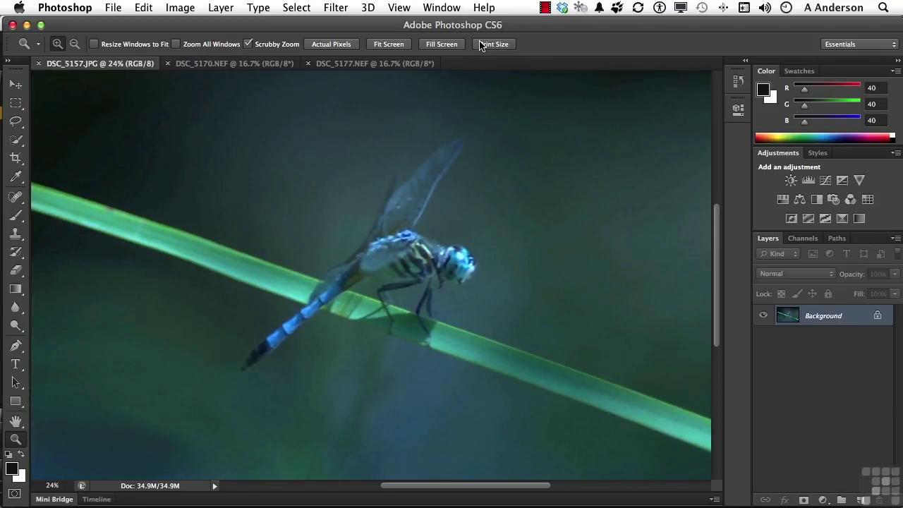
{"action": "left_click", "coordinate": [319, 47]}
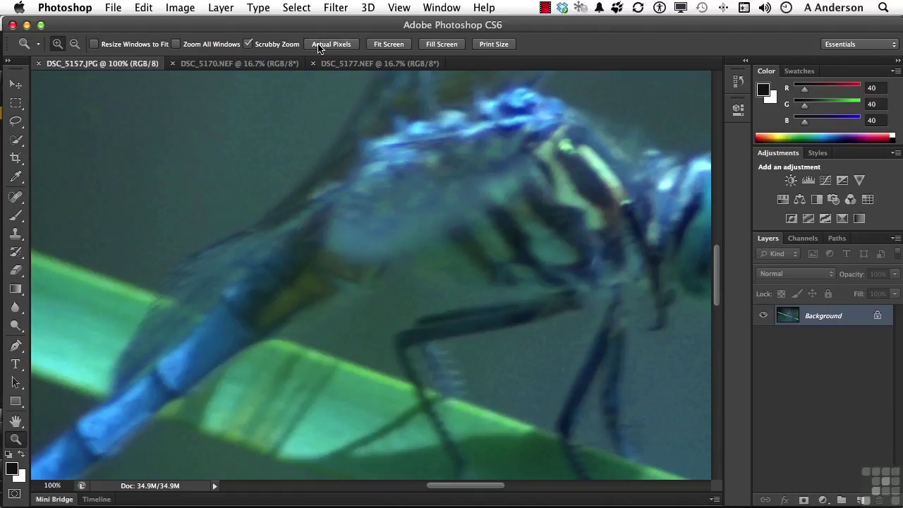